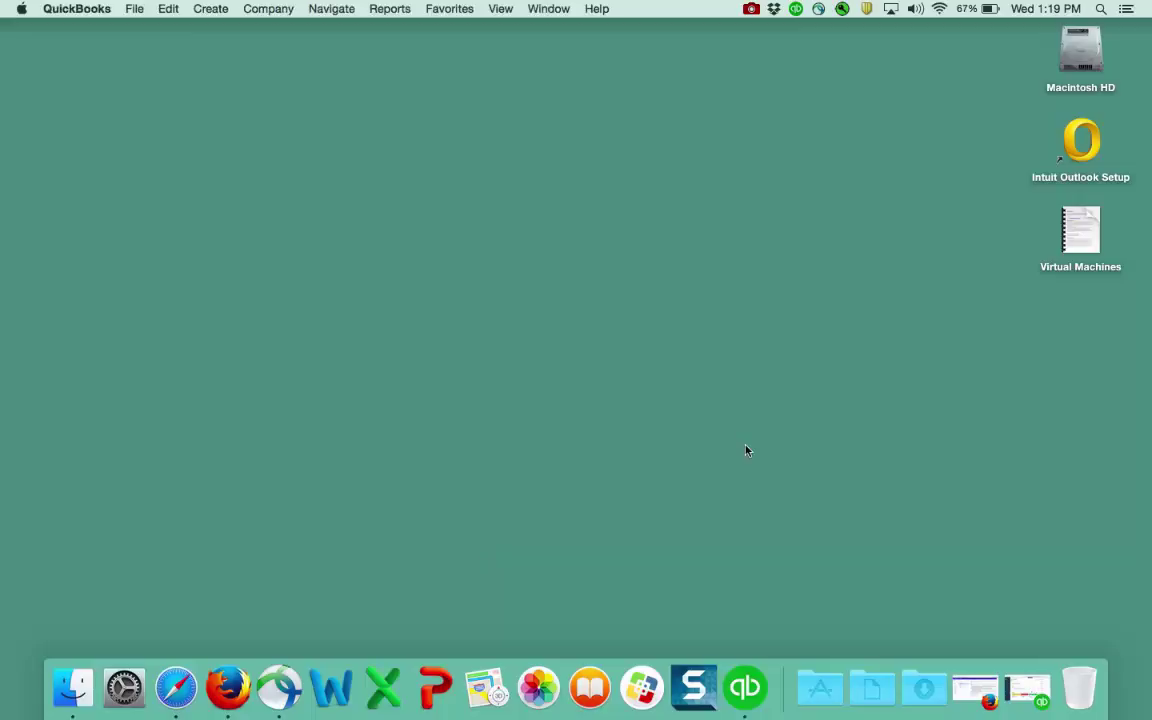
Open QuickBooks and review the QuickView notifications about bank transactions and overdue bills and invoices.
click(745, 688)
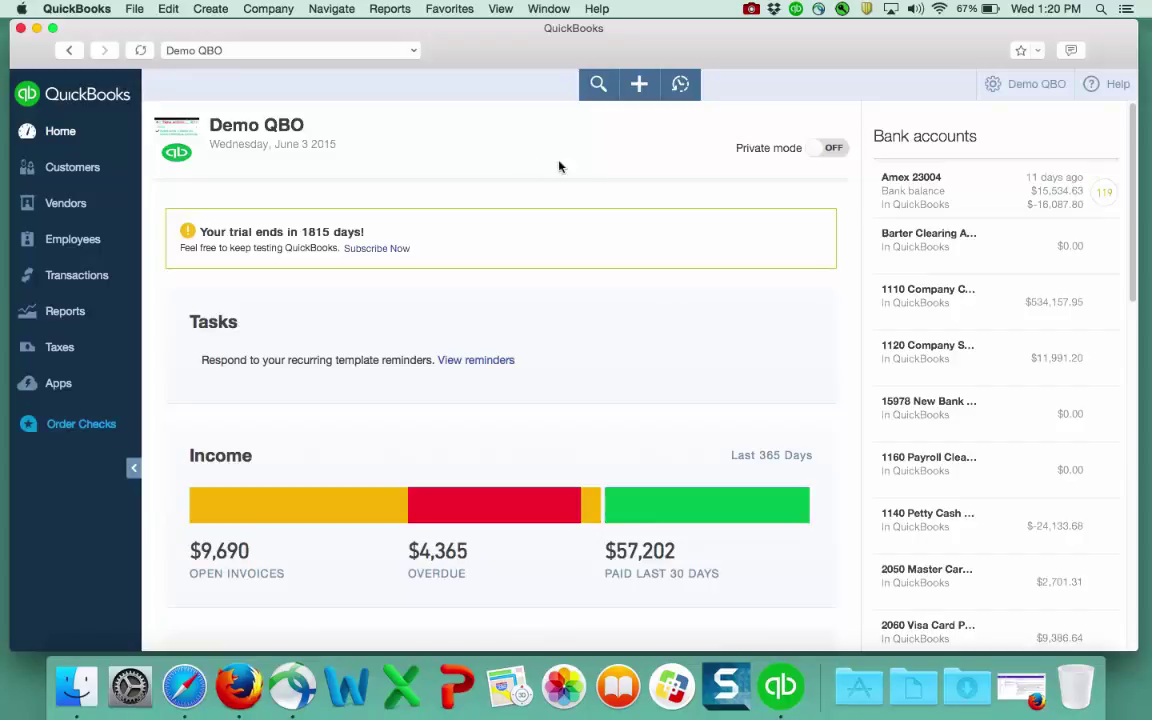
click(797, 12)
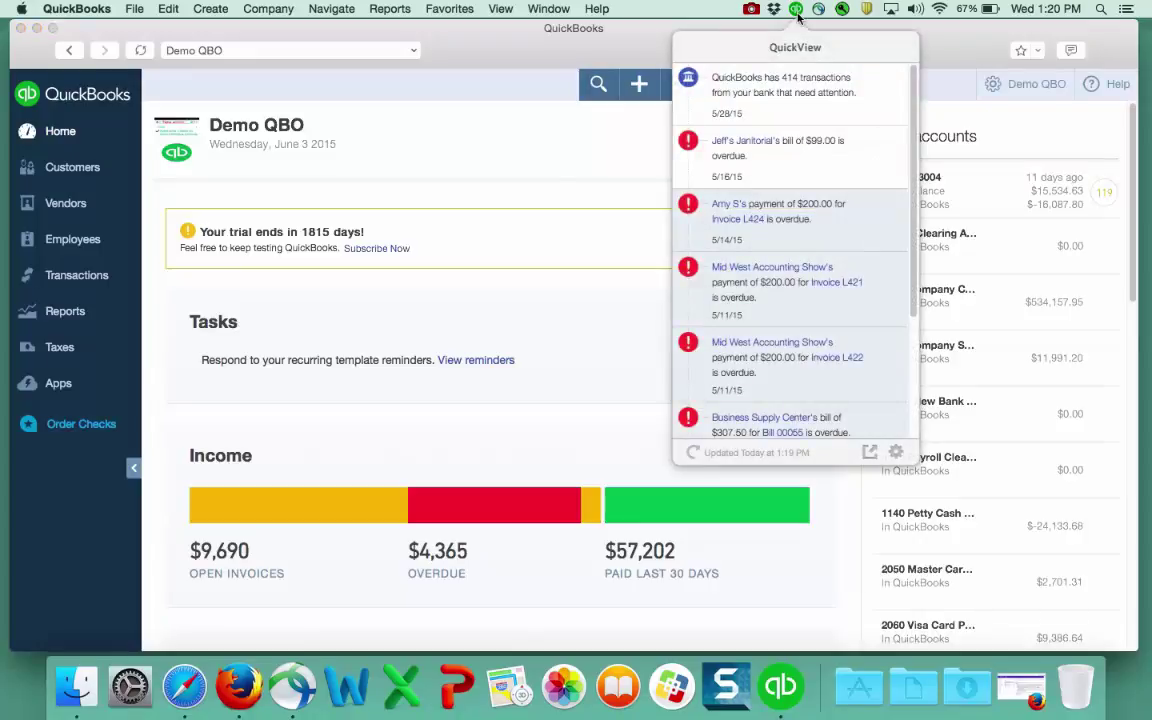
mouse_move(805, 93)
mouse_move(797, 167)
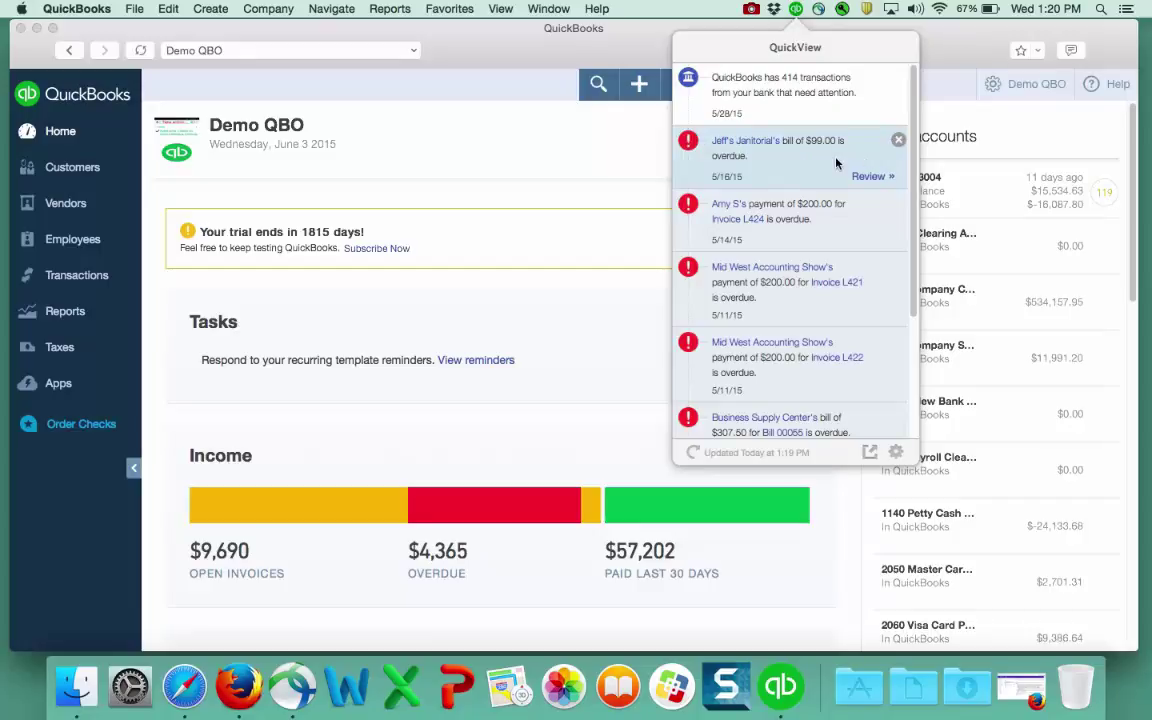
click(561, 147)
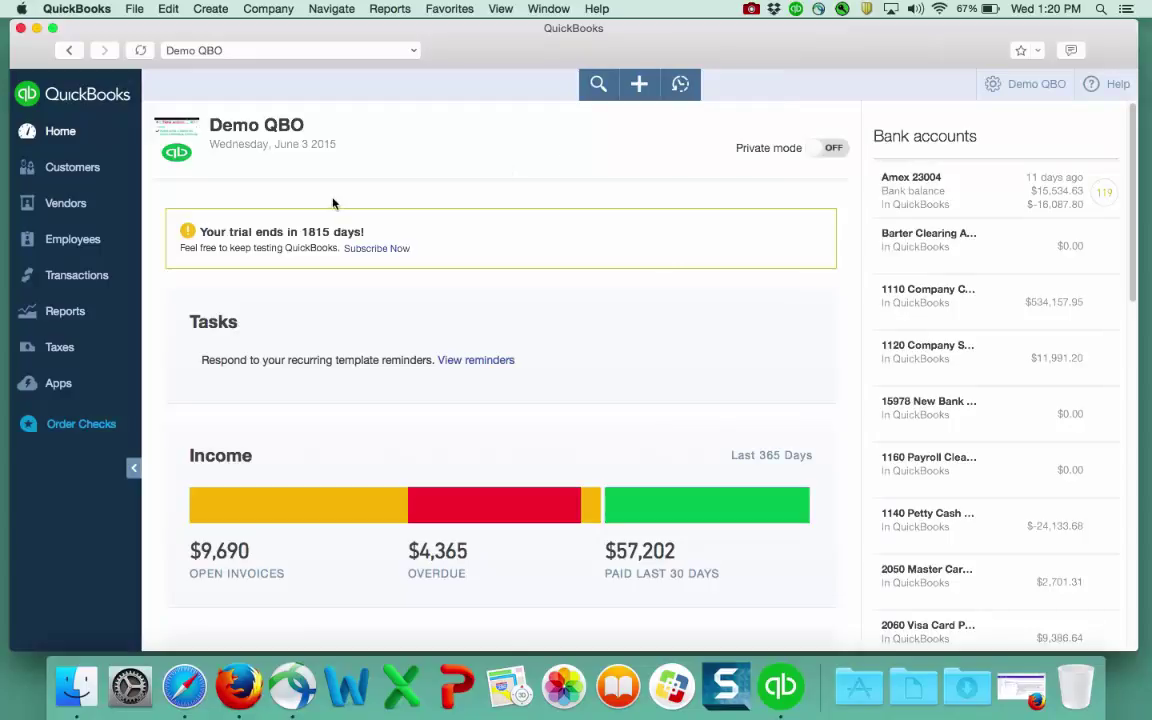
Browse the Customers, Vendors and Sales Transactions pages of the Demo QBO company.
click(88, 169)
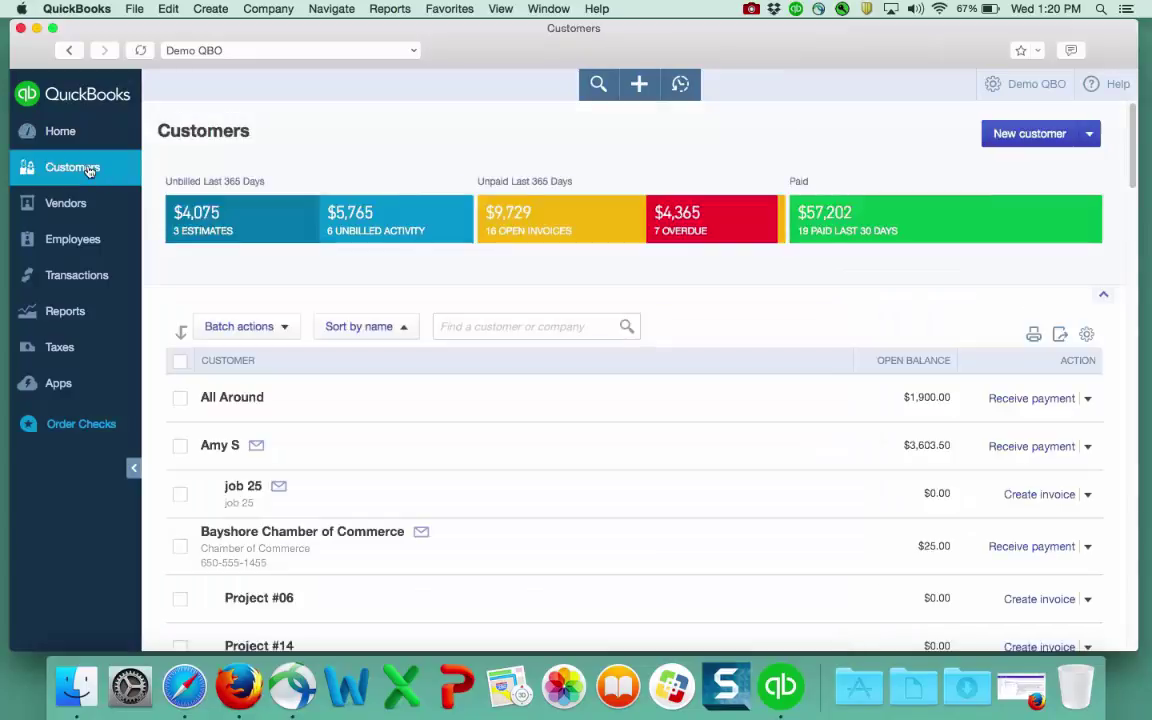
click(80, 204)
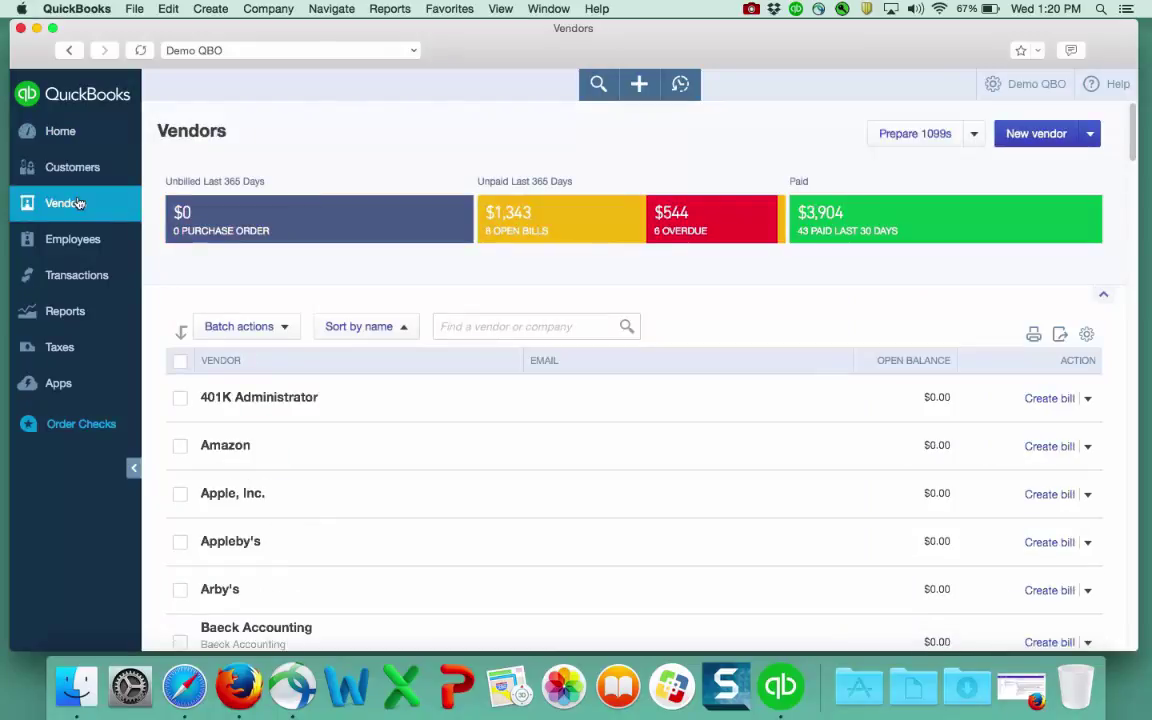
click(76, 275)
click(80, 326)
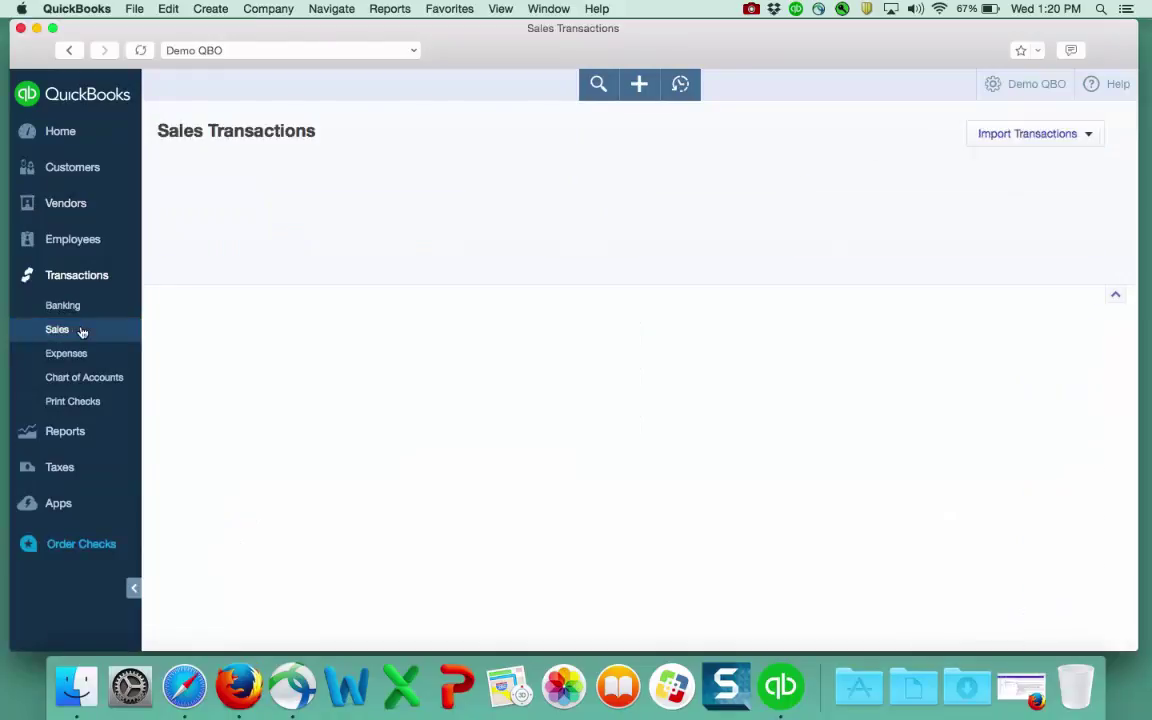
View the Company Checking Account register from the Chart of Accounts and return to the home page.
click(93, 377)
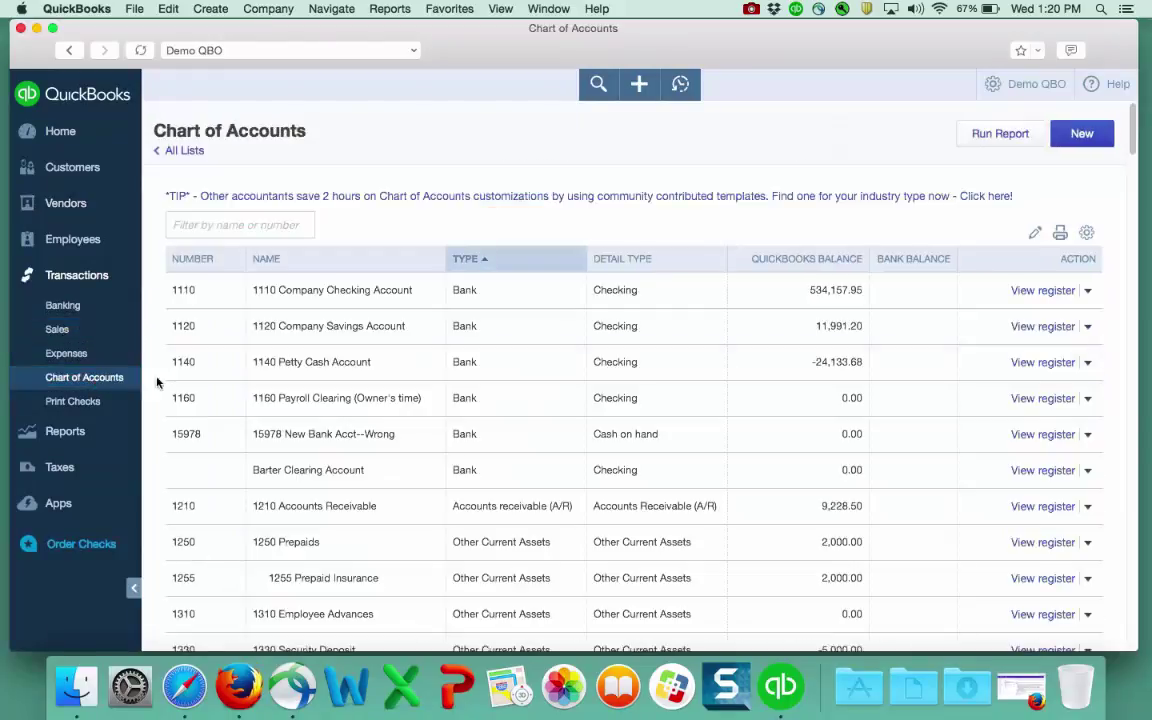
click(1022, 293)
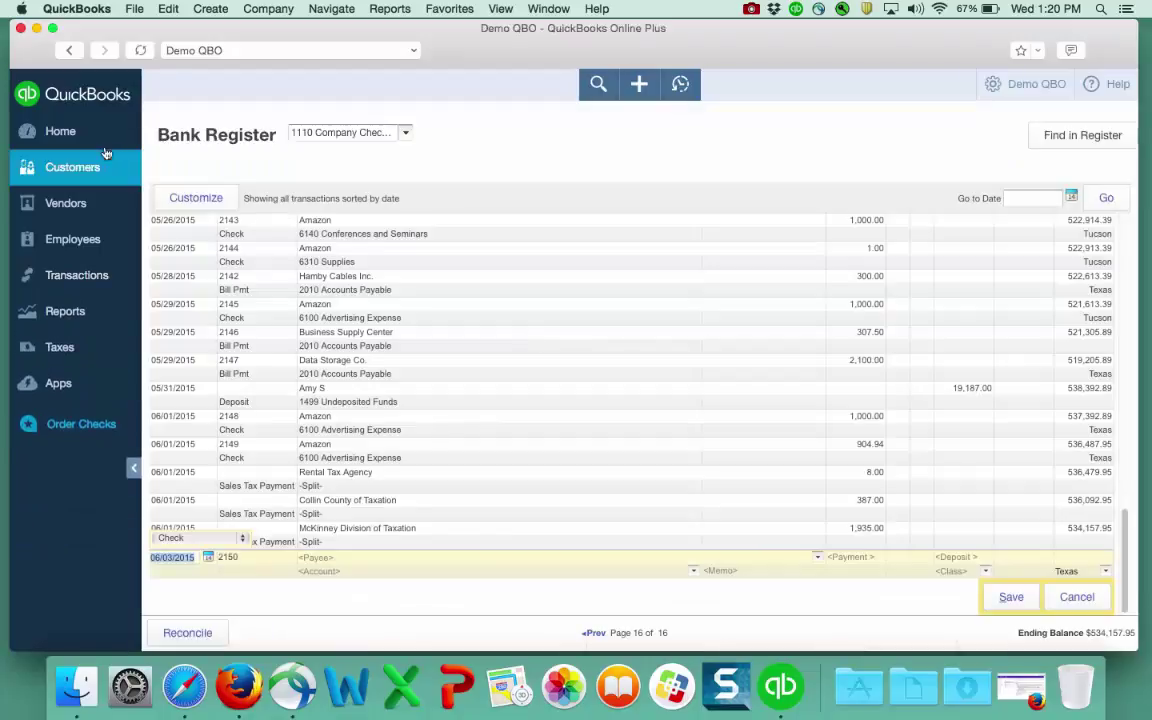
click(60, 131)
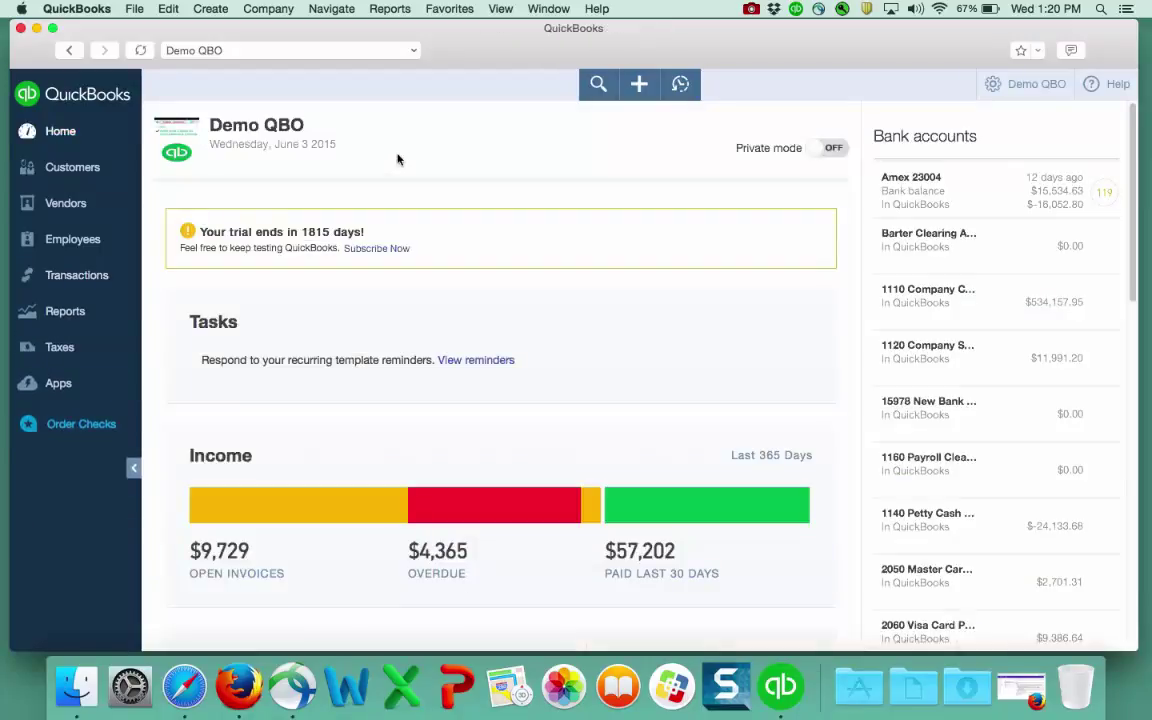
Look over the available menu commands, opening a blank check form and a blank invoice form.
click(548, 9)
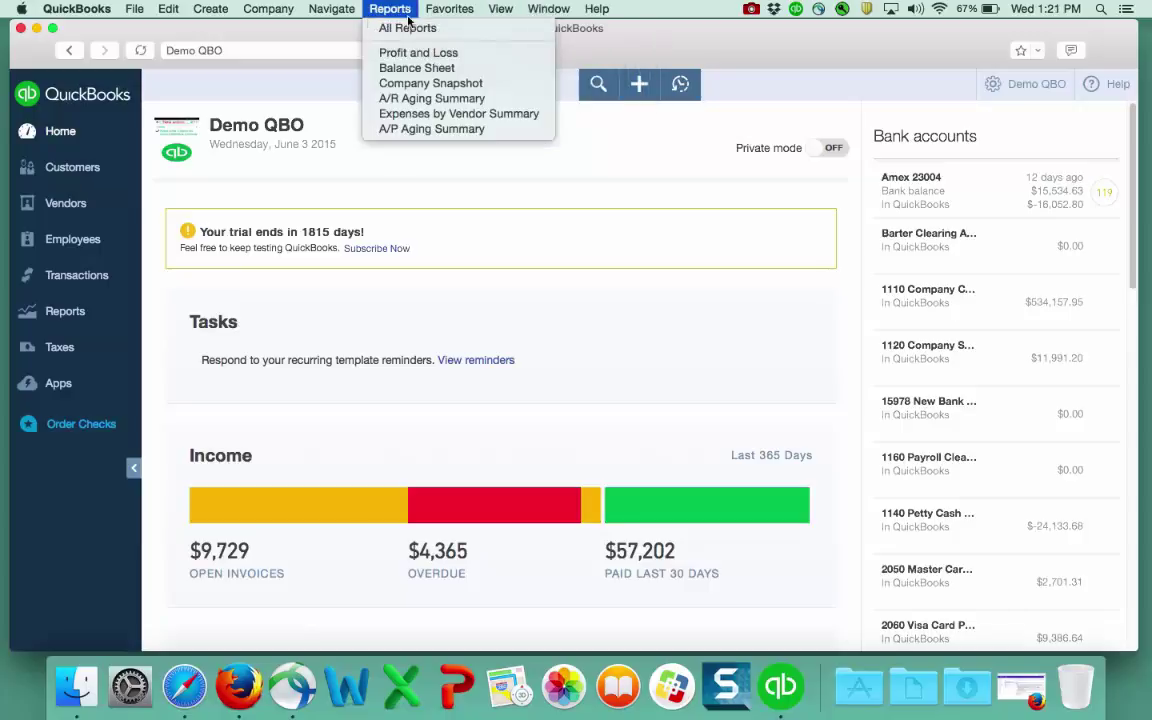
mouse_move(255, 19)
mouse_move(212, 14)
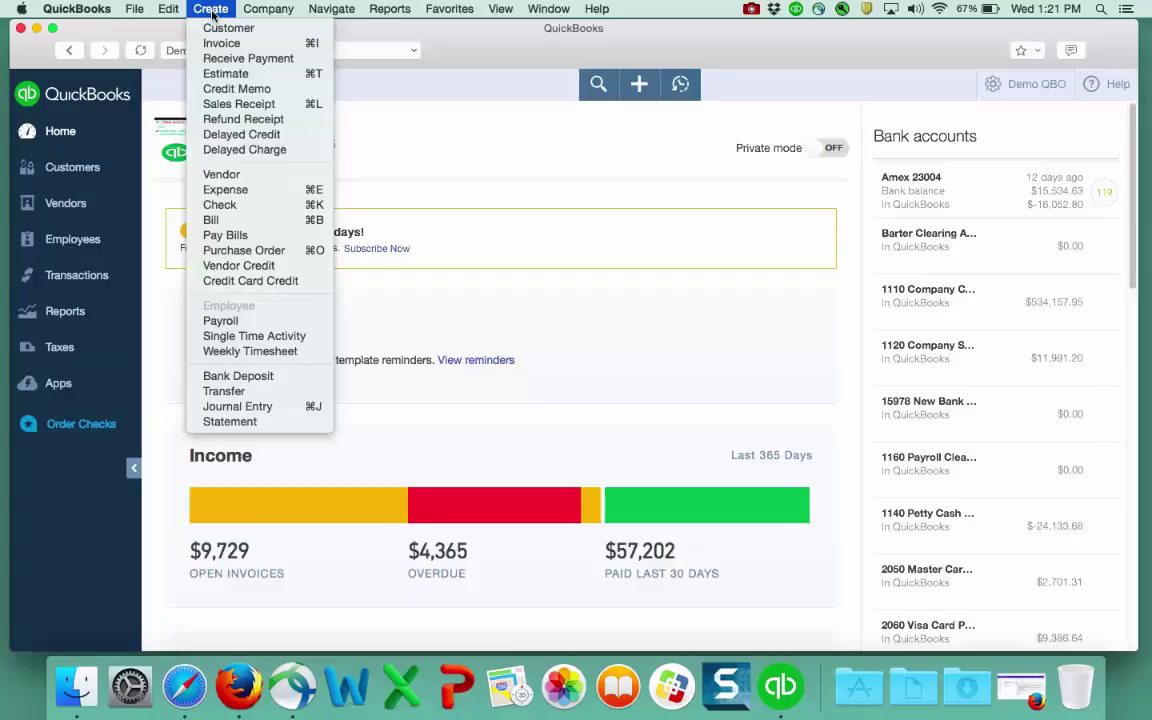
click(242, 207)
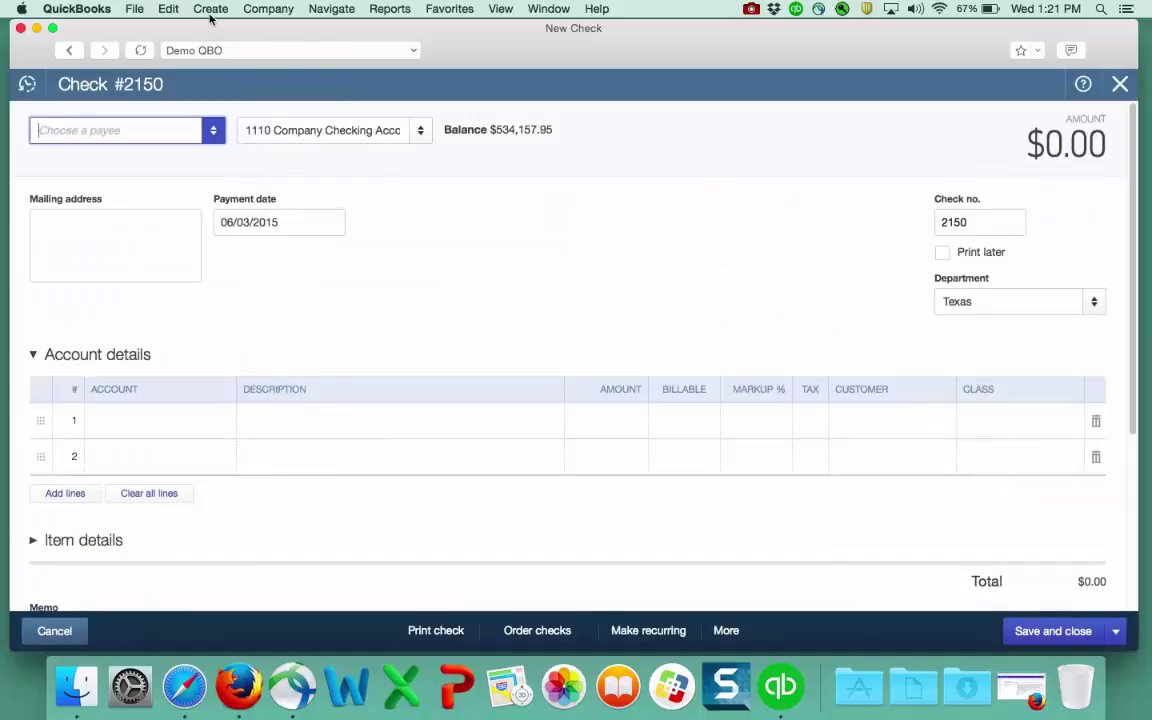
click(211, 10)
click(213, 43)
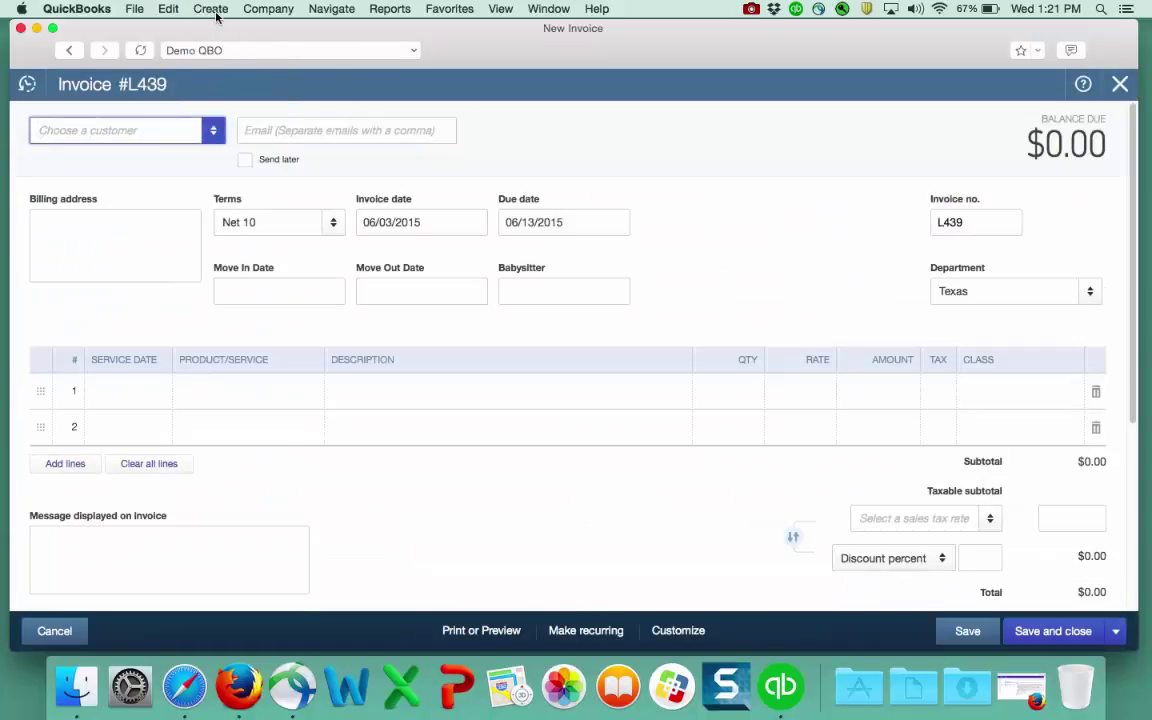
Leave the blank invoice to view the company's Audit Log, and return to the home page.
click(258, 12)
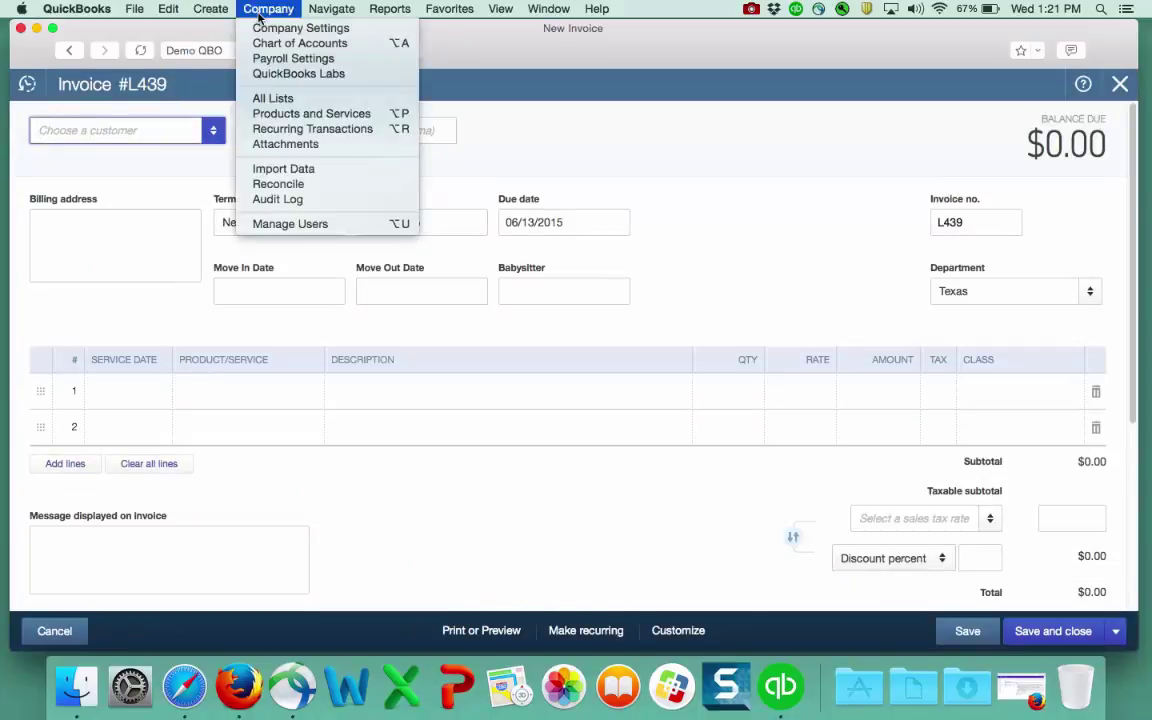
click(278, 199)
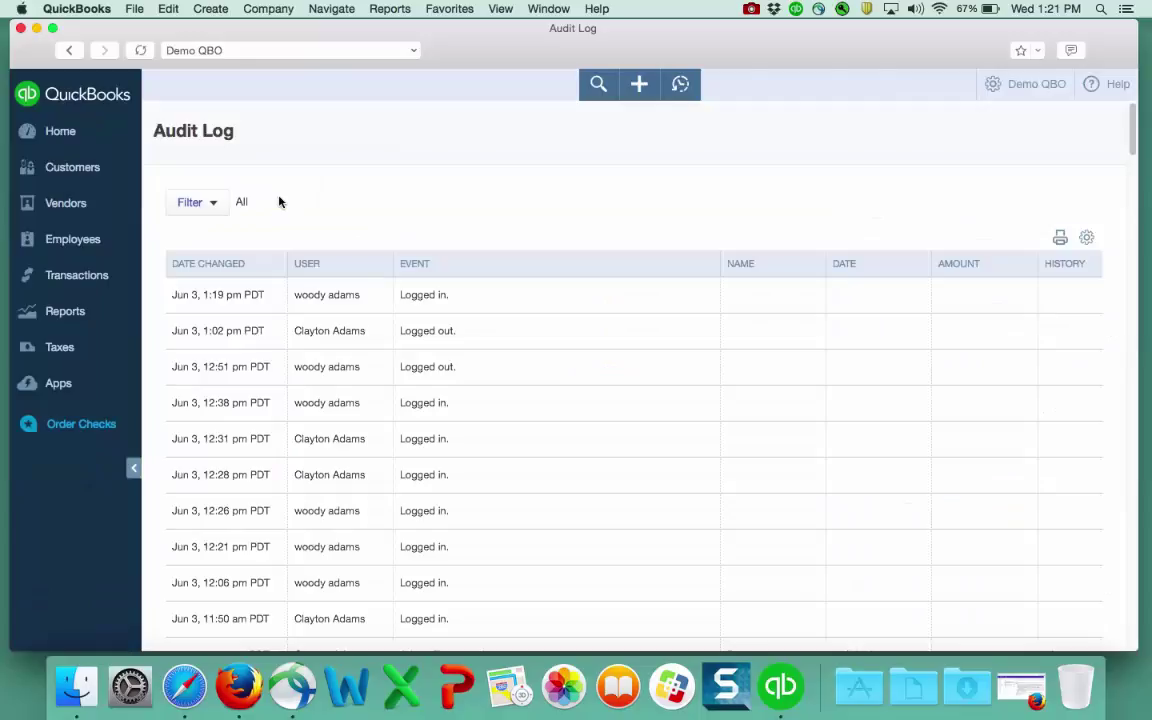
key(super+shift+h)
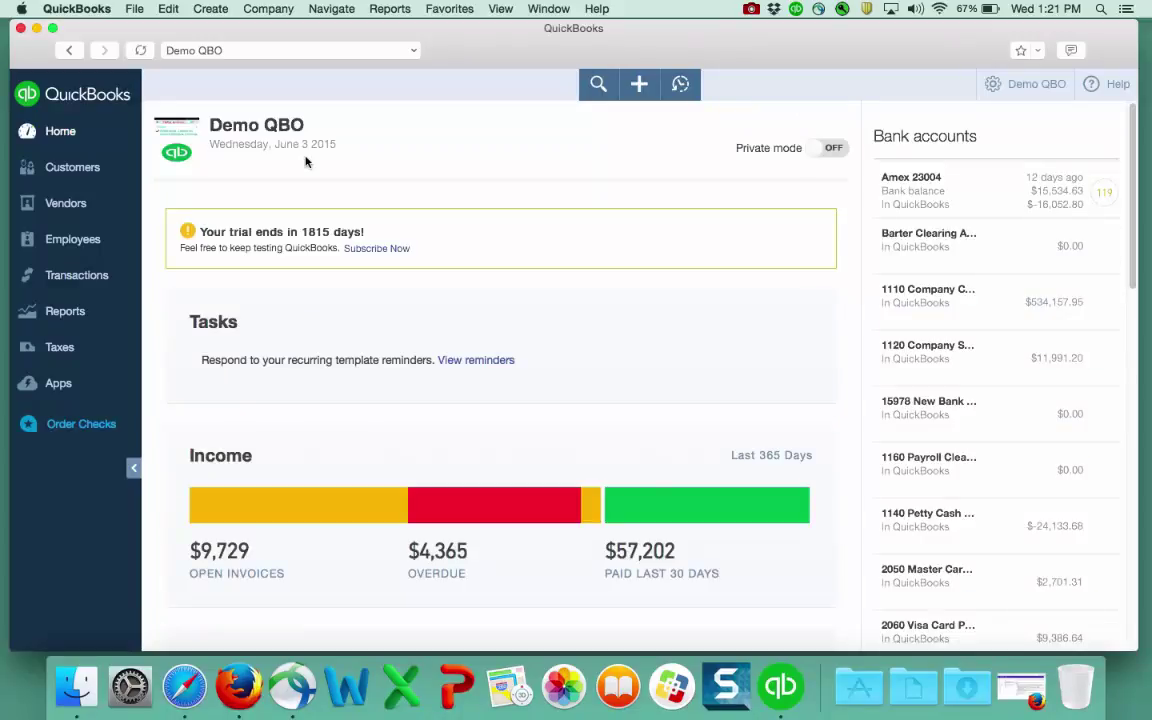
Open the Profit and Loss report in a separate window and return the main window to the home page.
click(65, 311)
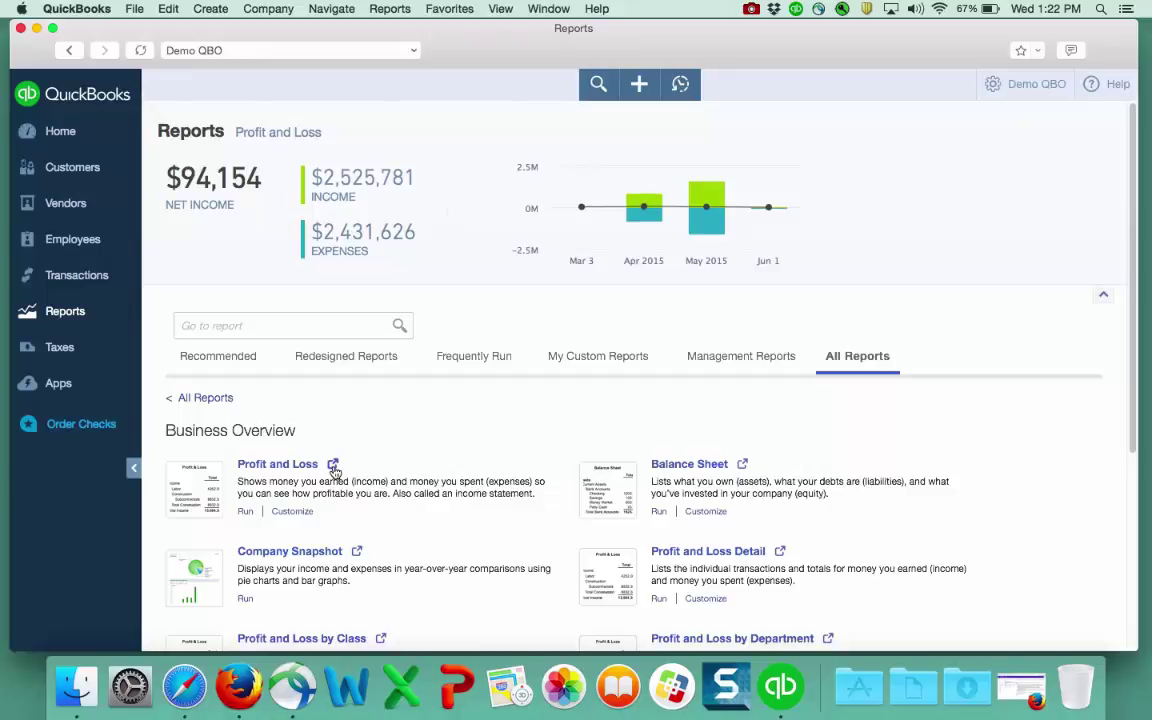
right_click(316, 465)
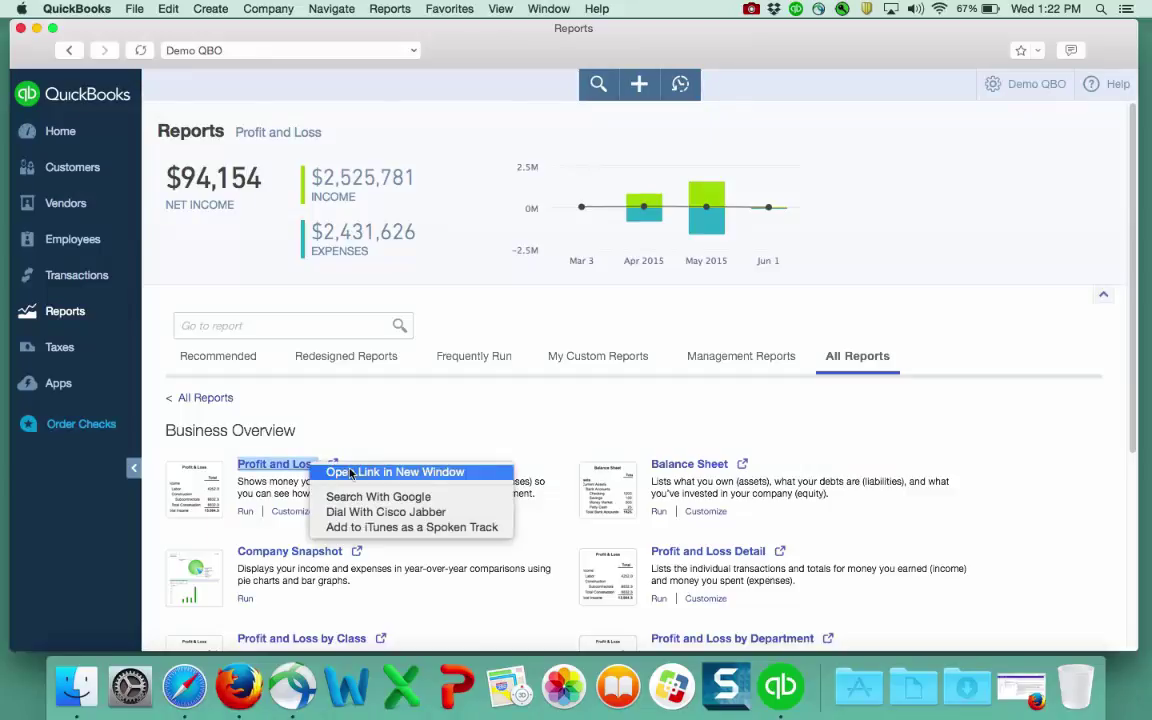
click(419, 432)
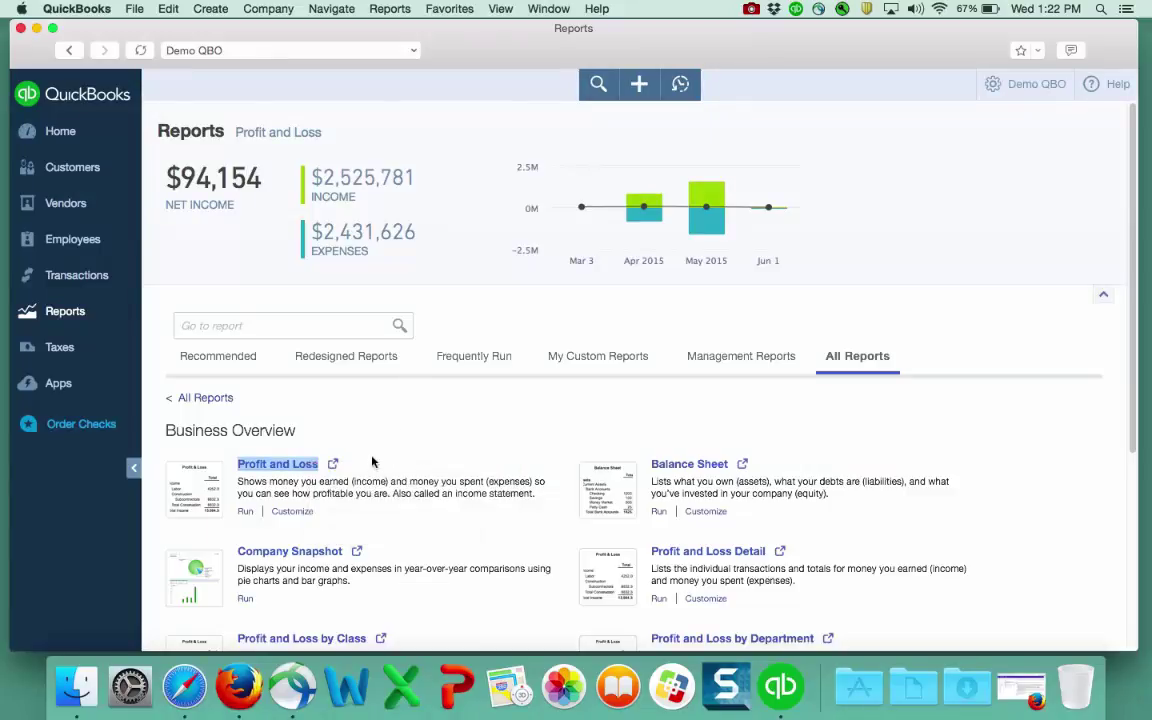
click(332, 465)
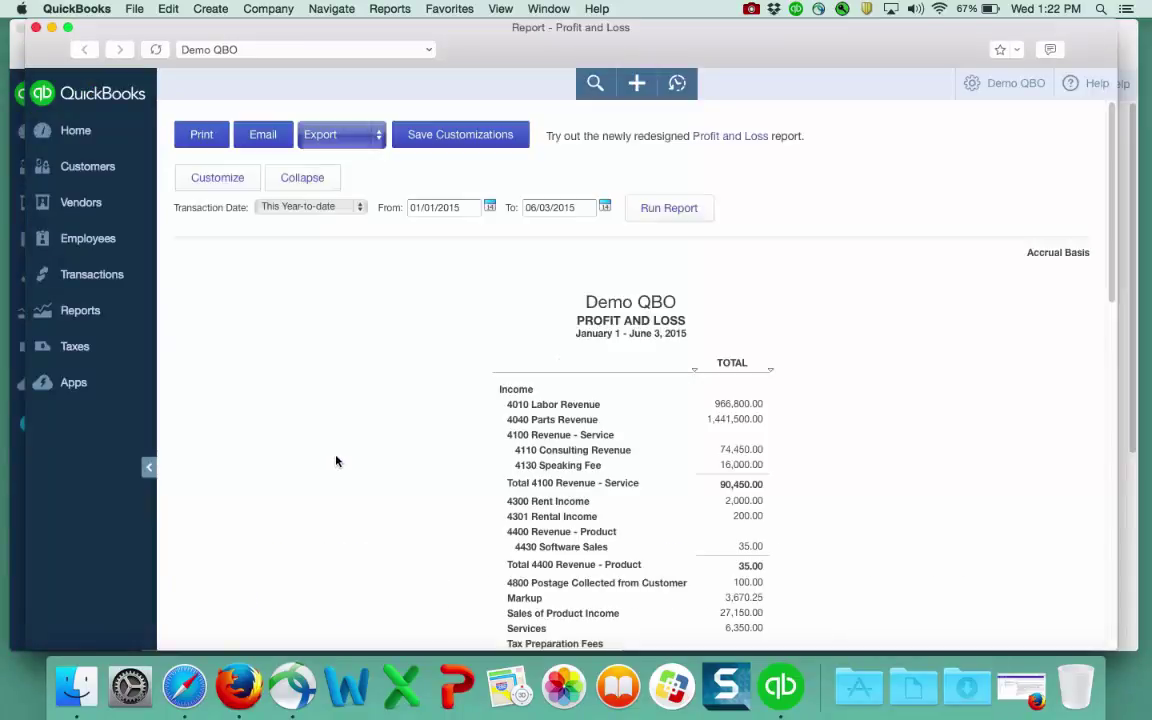
click(12, 445)
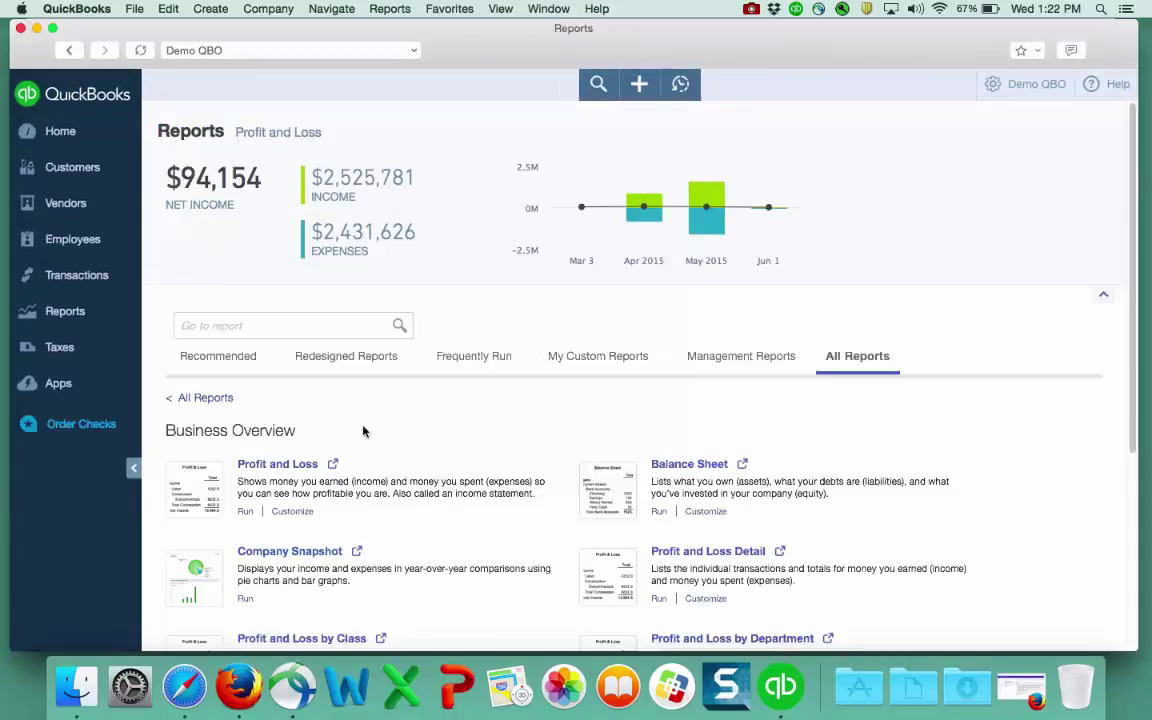
click(60, 131)
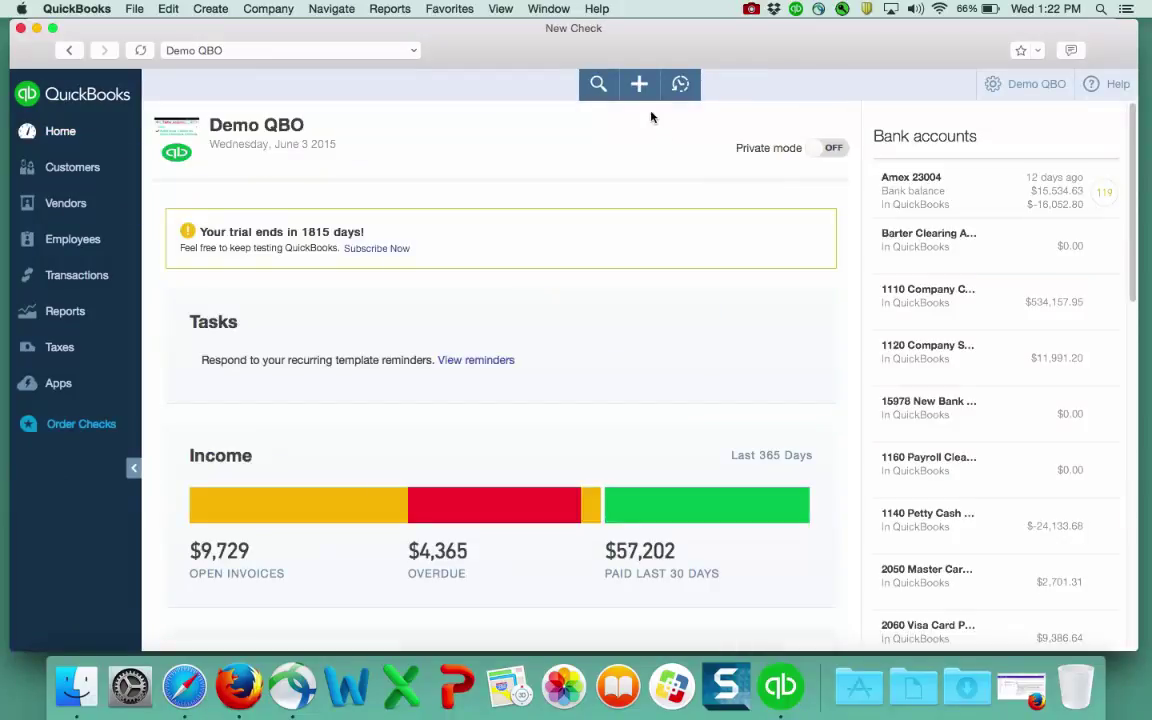
Open a new check form in its own window and view all open QuickBooks windows at once.
click(639, 85)
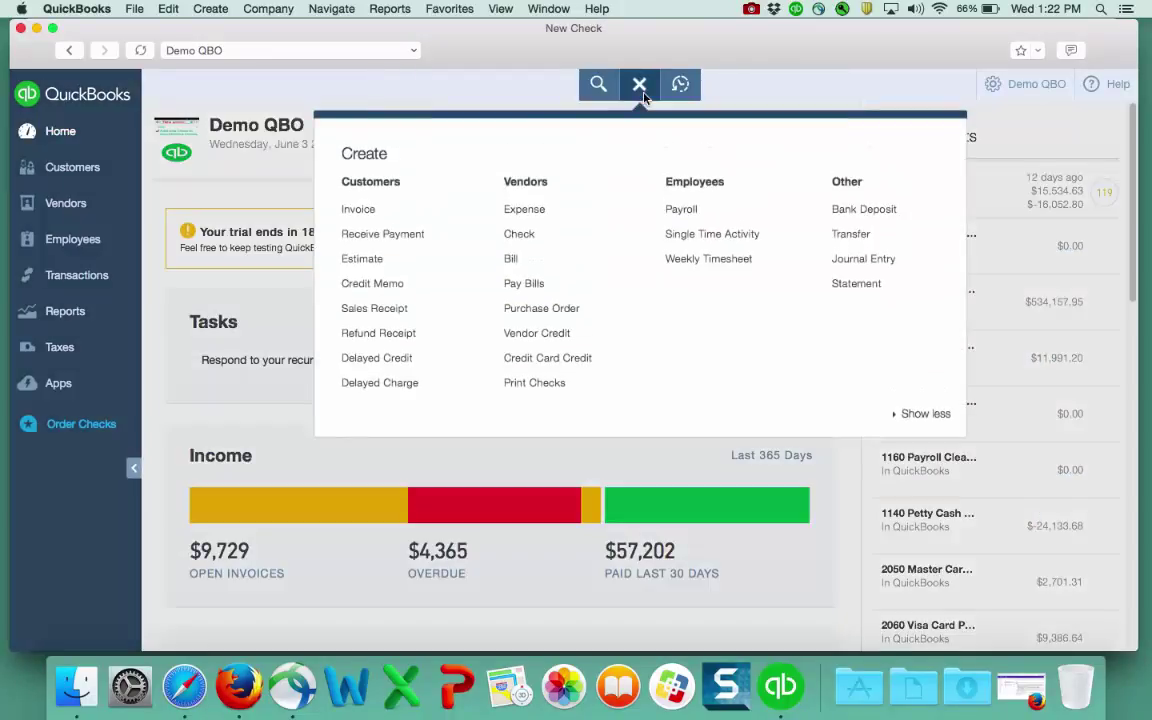
click(610, 237)
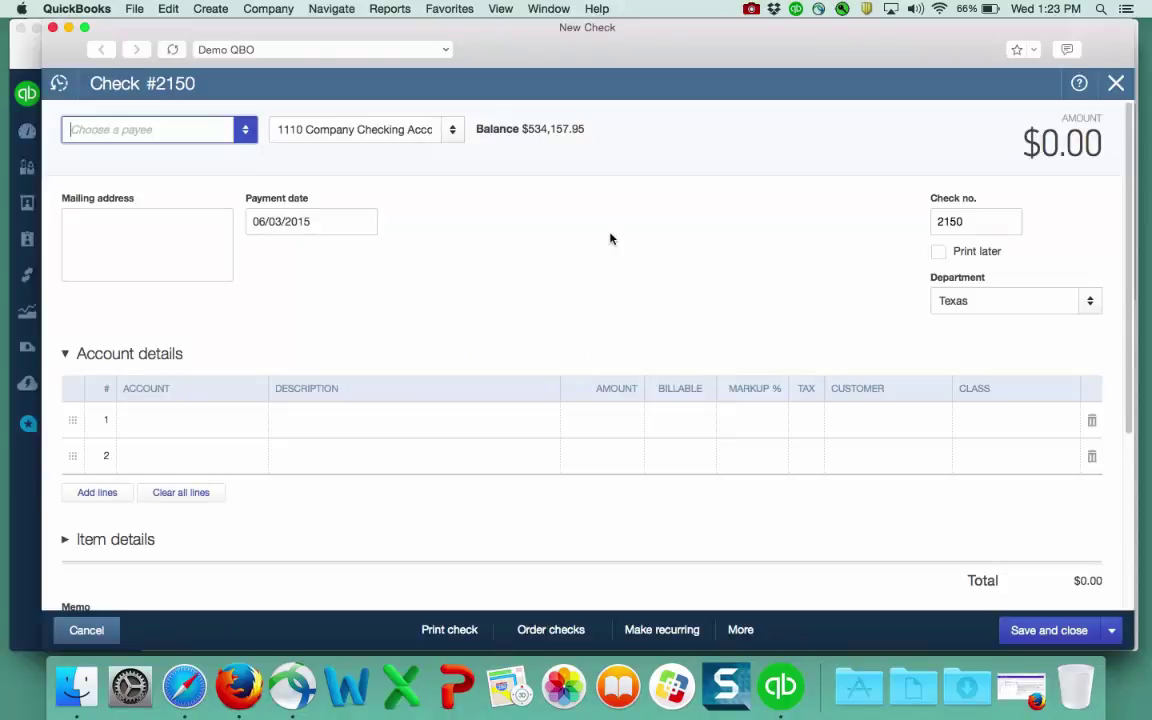
key(ctrl+Up)
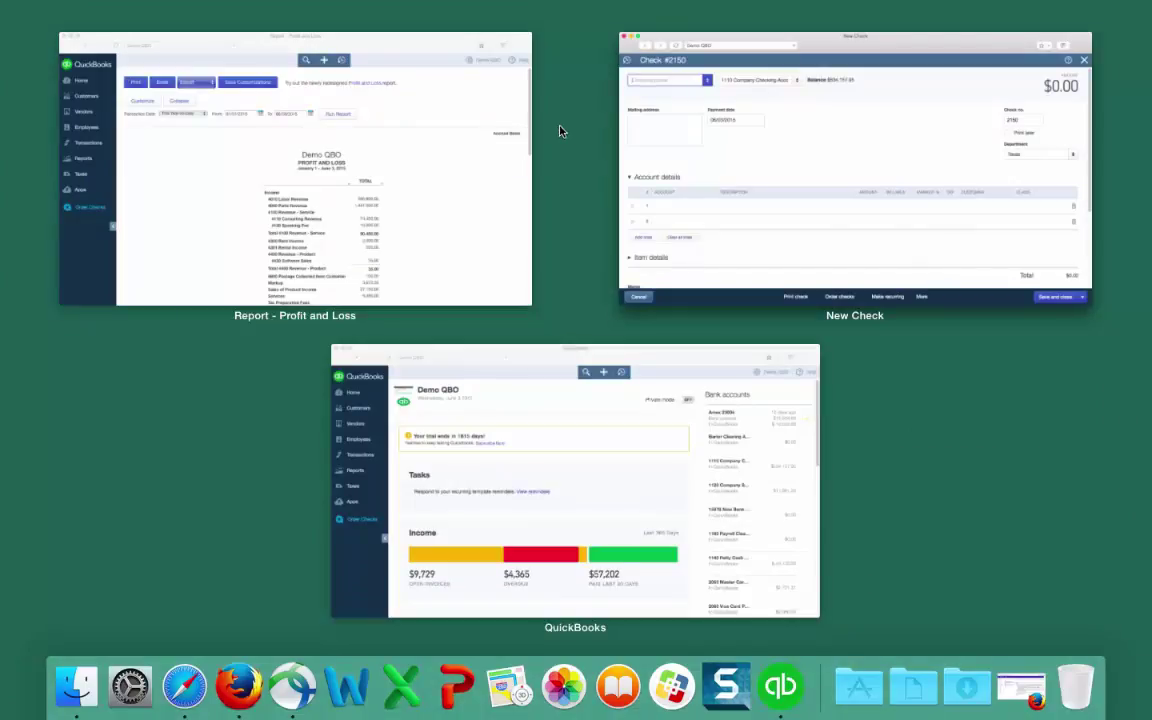
key(ctrl+Up)
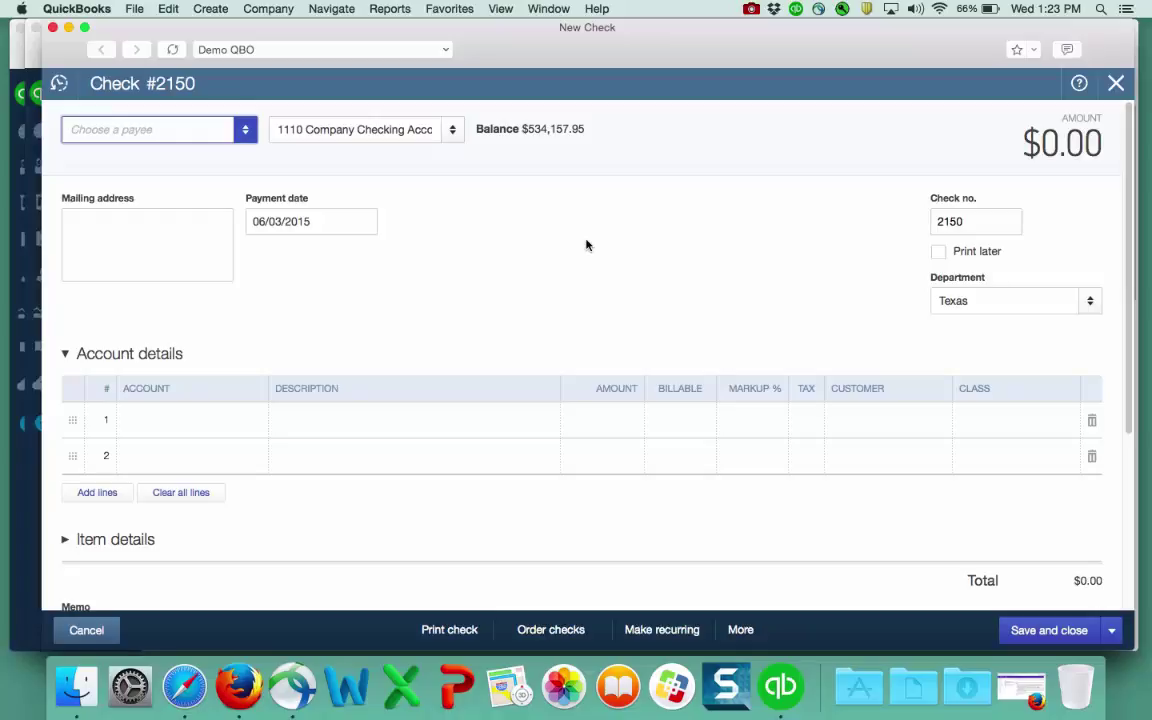
Switch to the Expenses by Vendor Summary report window and back to the New Check window.
key(ctrl+Down)
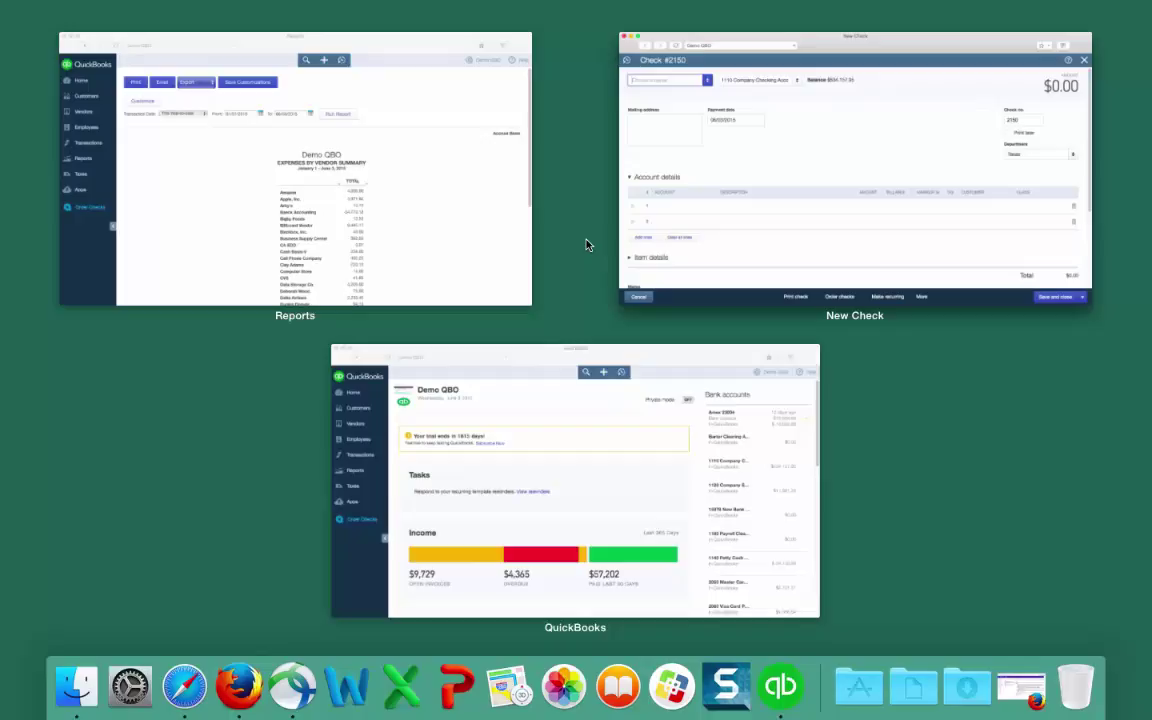
click(455, 226)
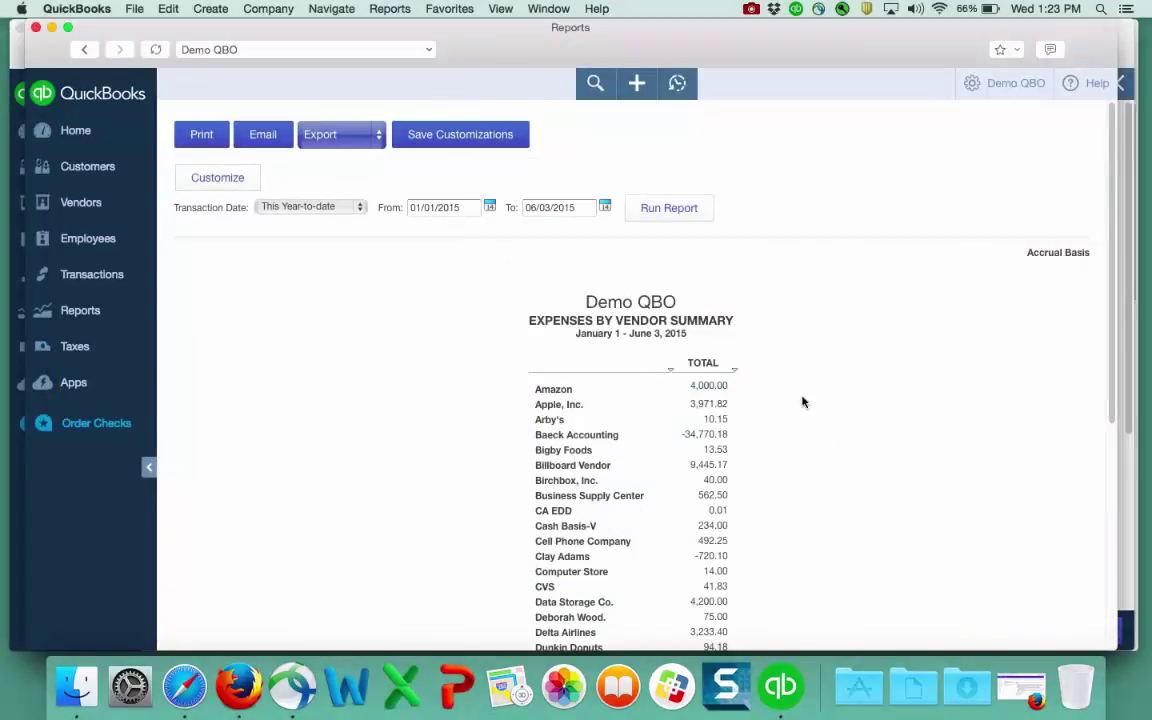
key(ctrl+Down)
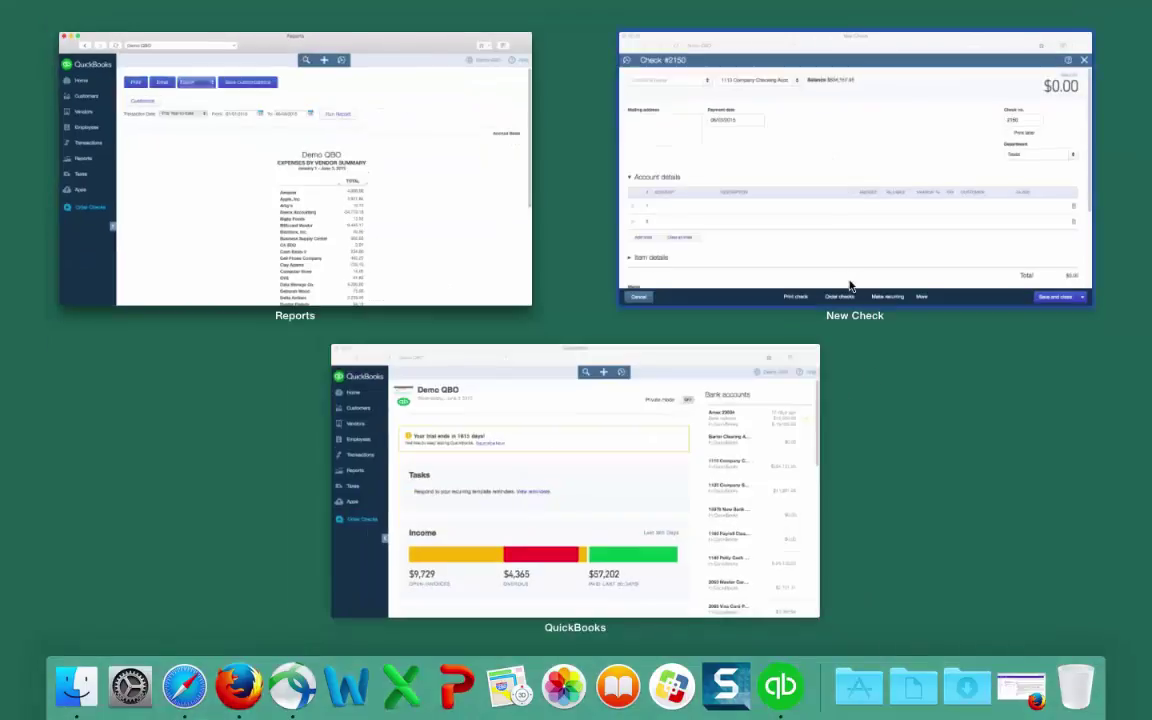
click(846, 183)
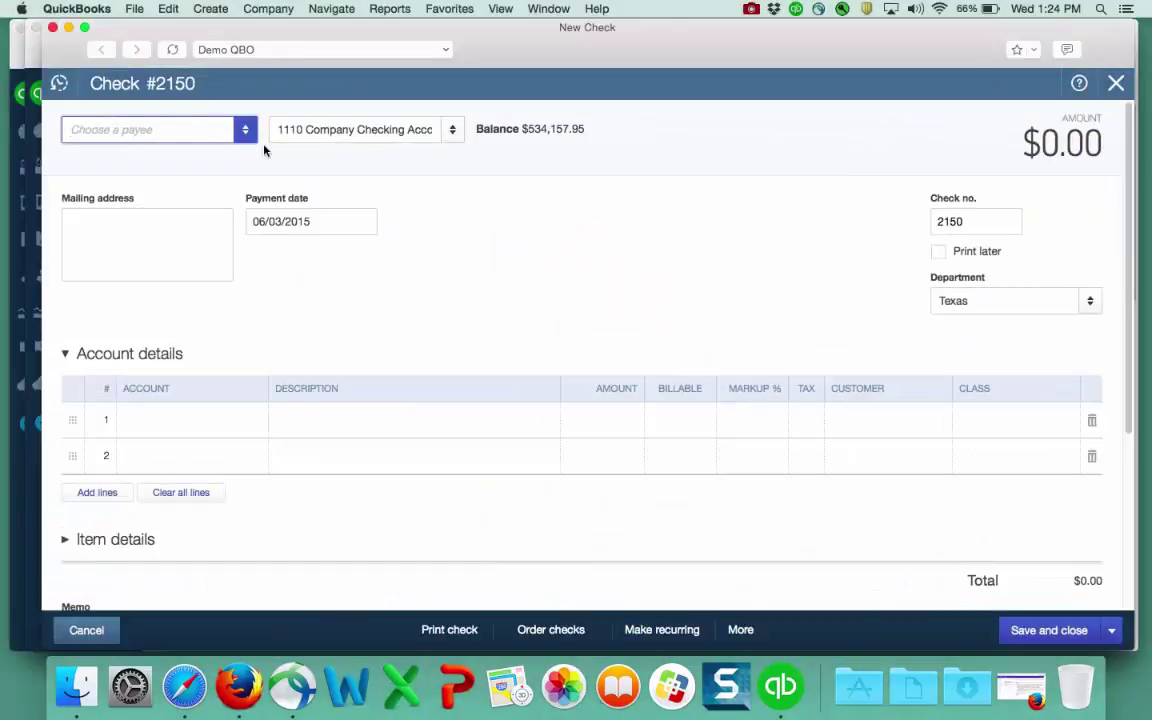
Make out the check to Amazon for $1,000.00 against 6100 Advertising Expense, move its window to expose the vendor report's totals, and use Save and new.
click(245, 133)
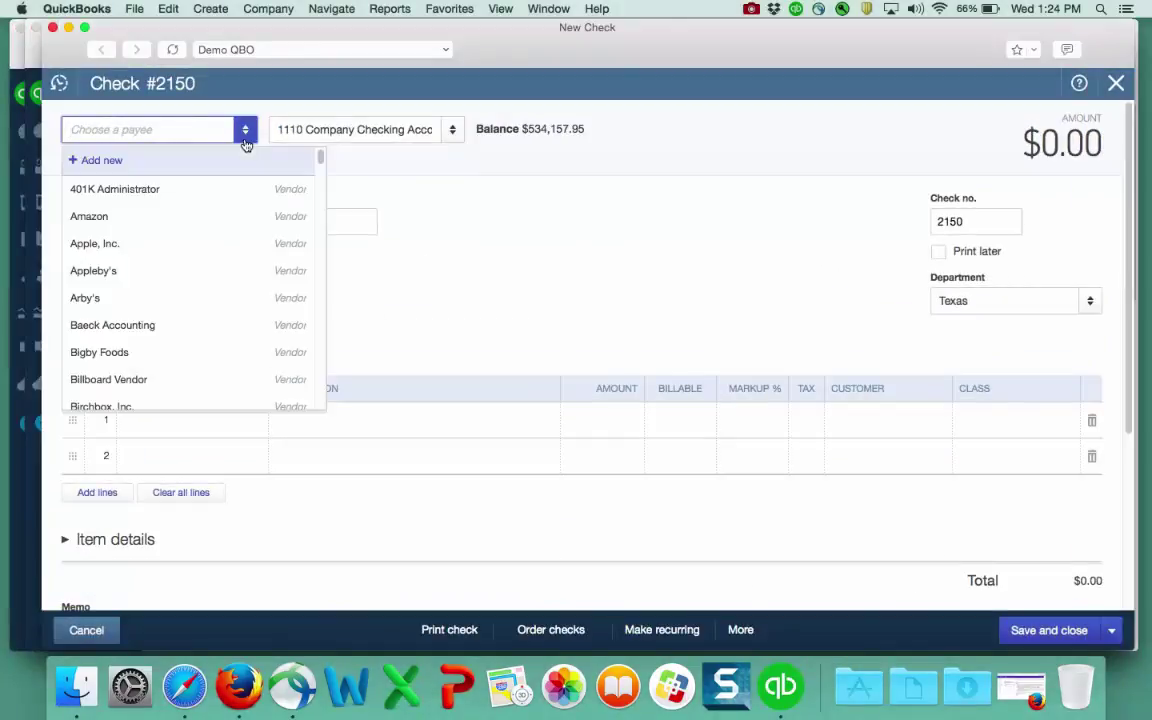
click(178, 222)
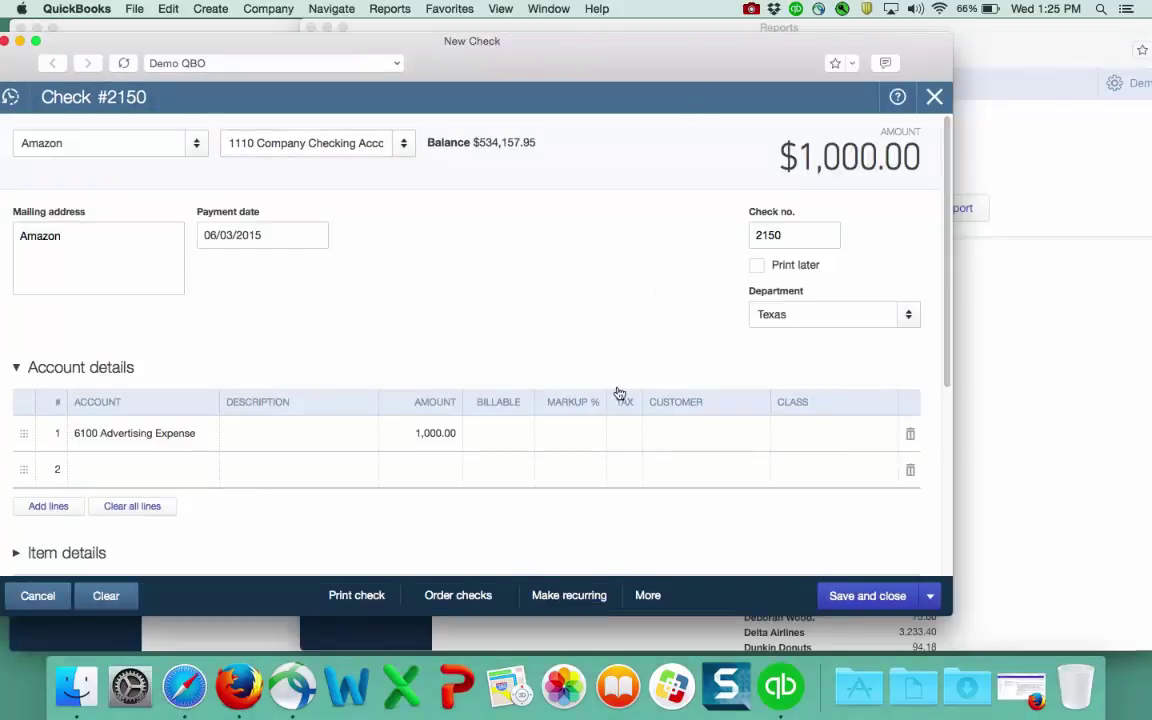
drag(705, 56, 607, 90)
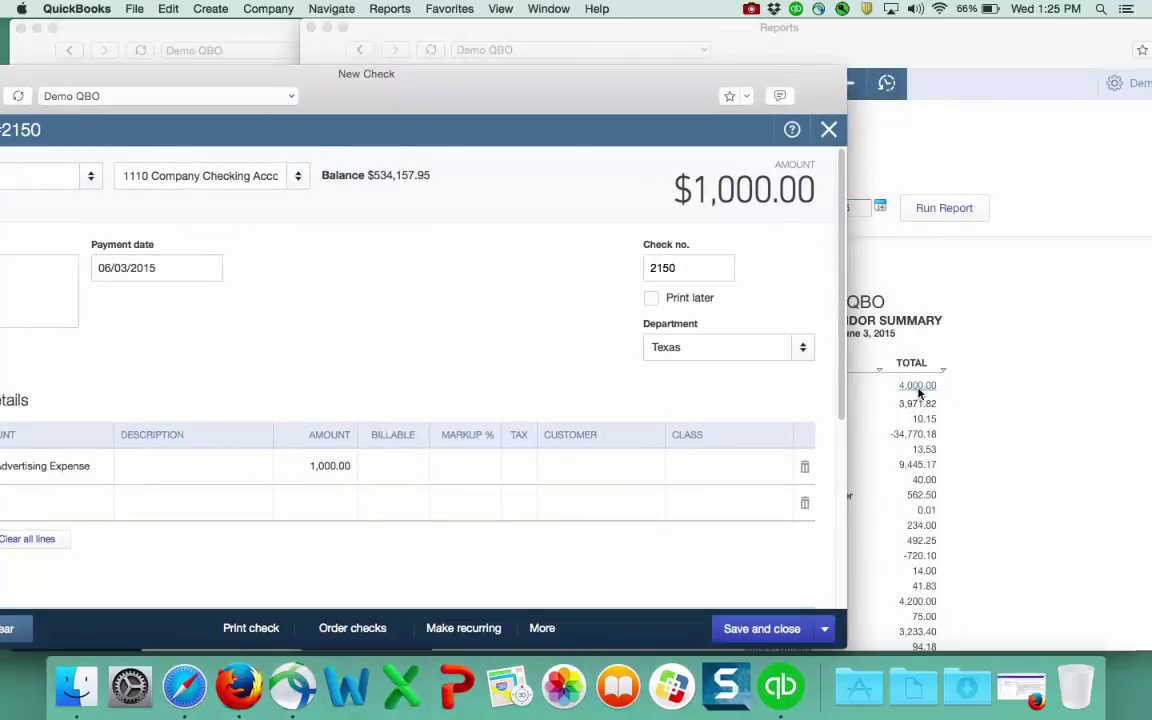
drag(656, 108, 702, 108)
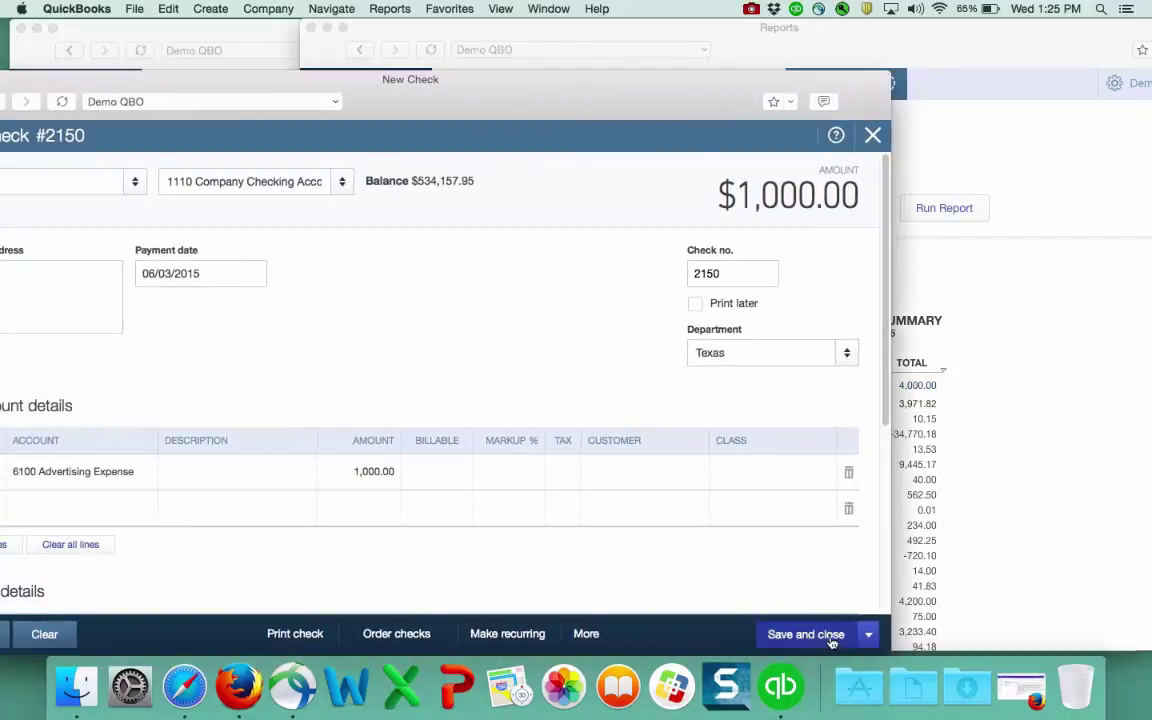
click(868, 635)
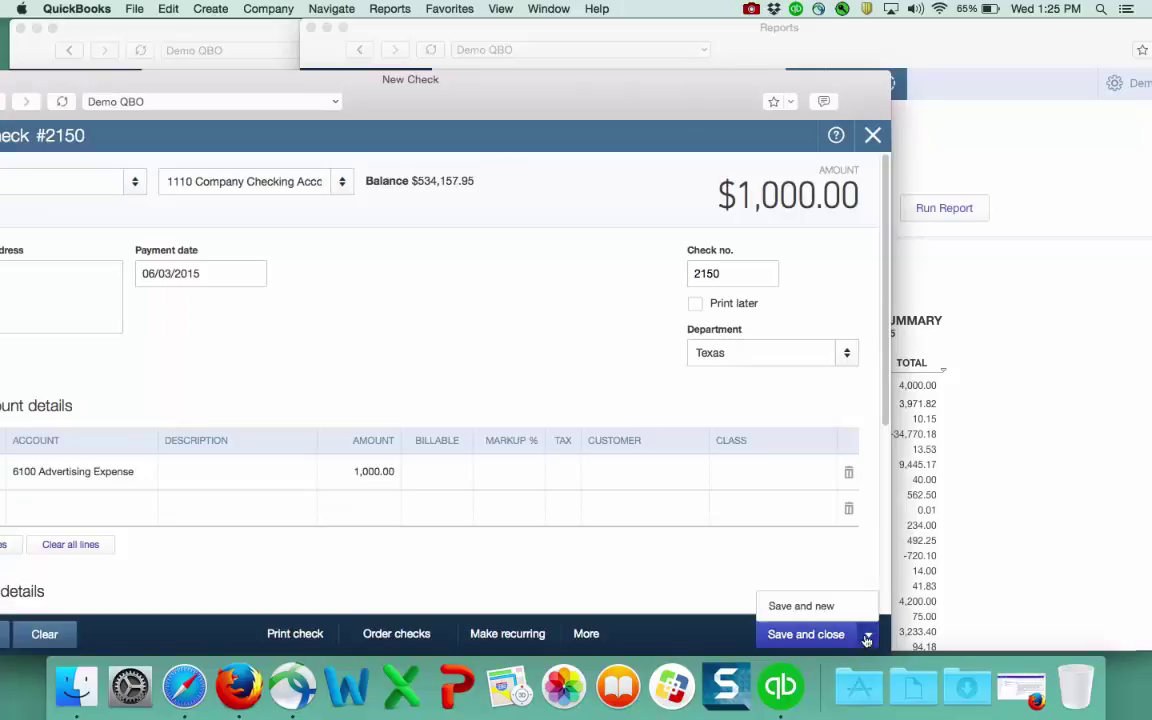
click(815, 606)
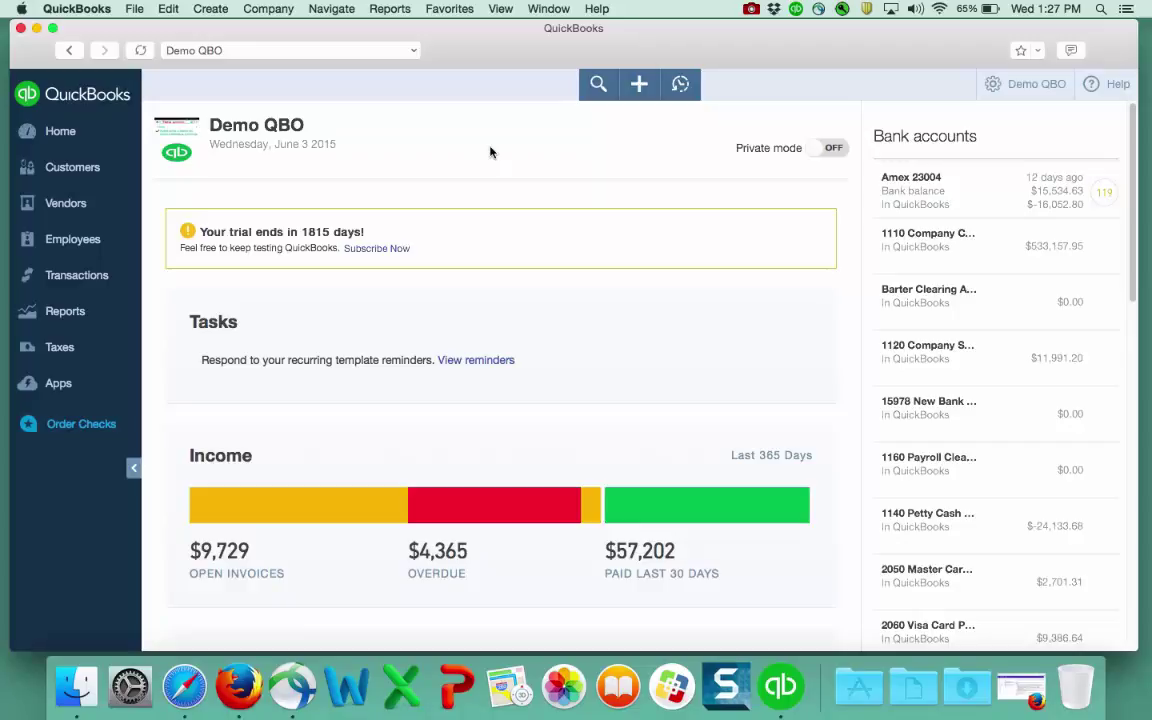
Open the QuickBooks Mac Keyboard Shortcuts reference, enlarge its window and look through the shortcut tables.
click(596, 9)
click(608, 91)
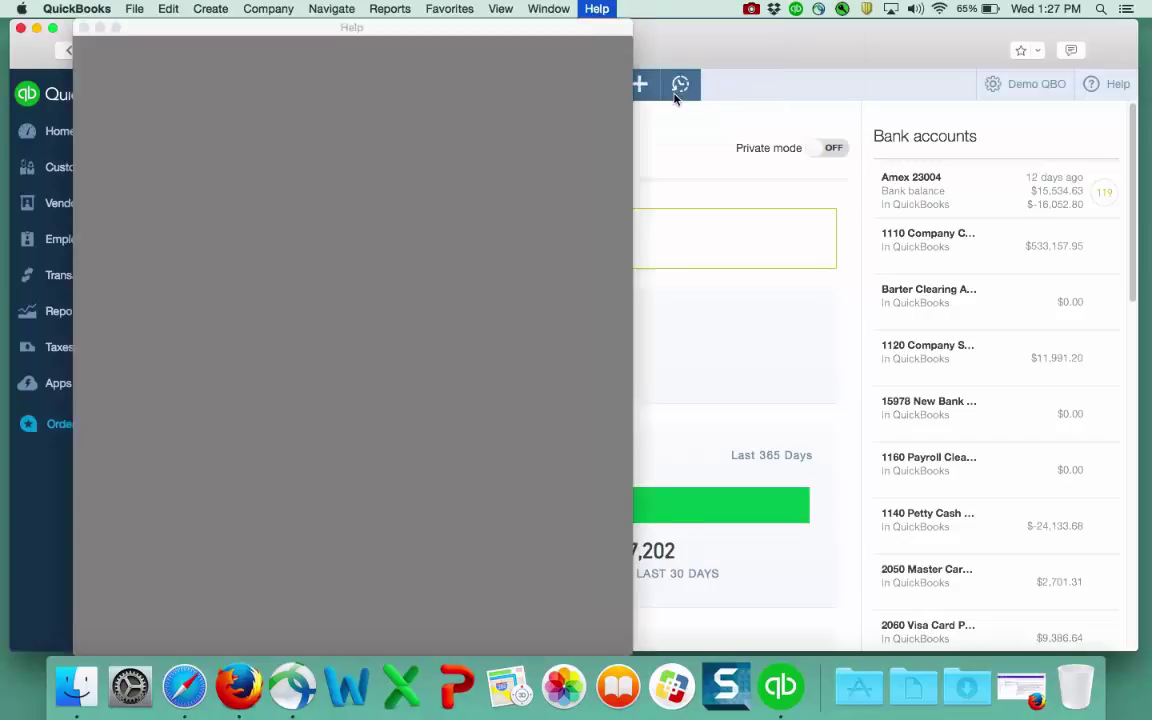
click(116, 27)
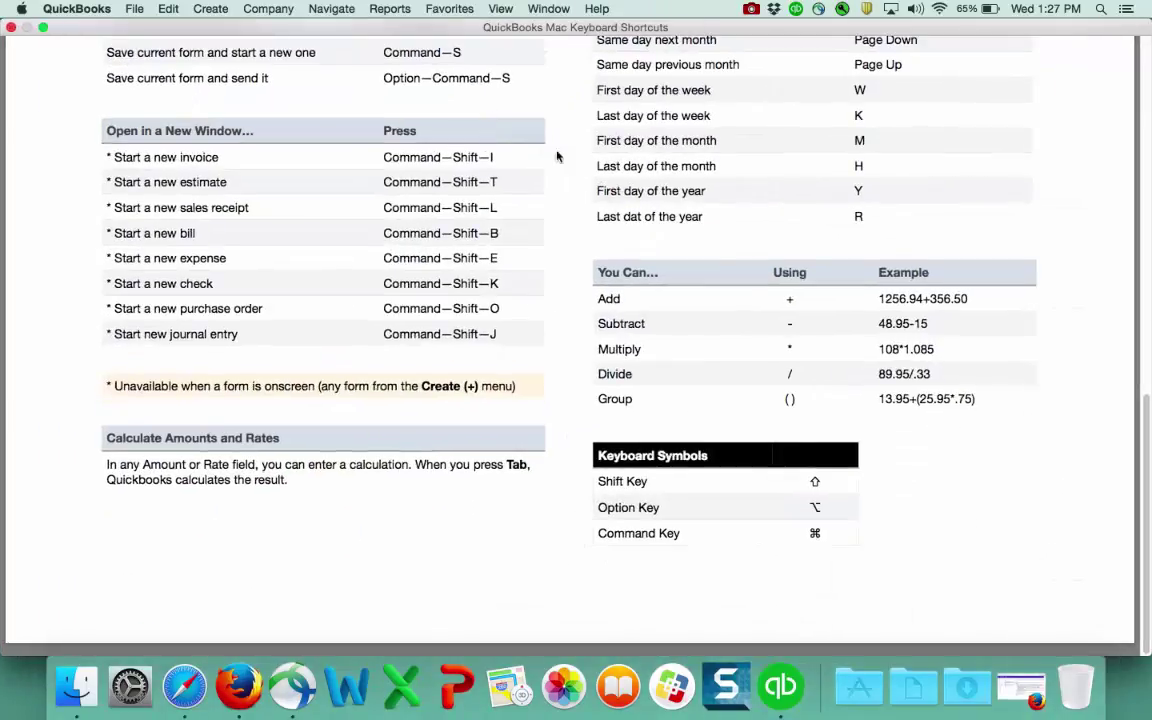
scroll(1148, 390, up, 2)
drag(1148, 390, 1138, 90)
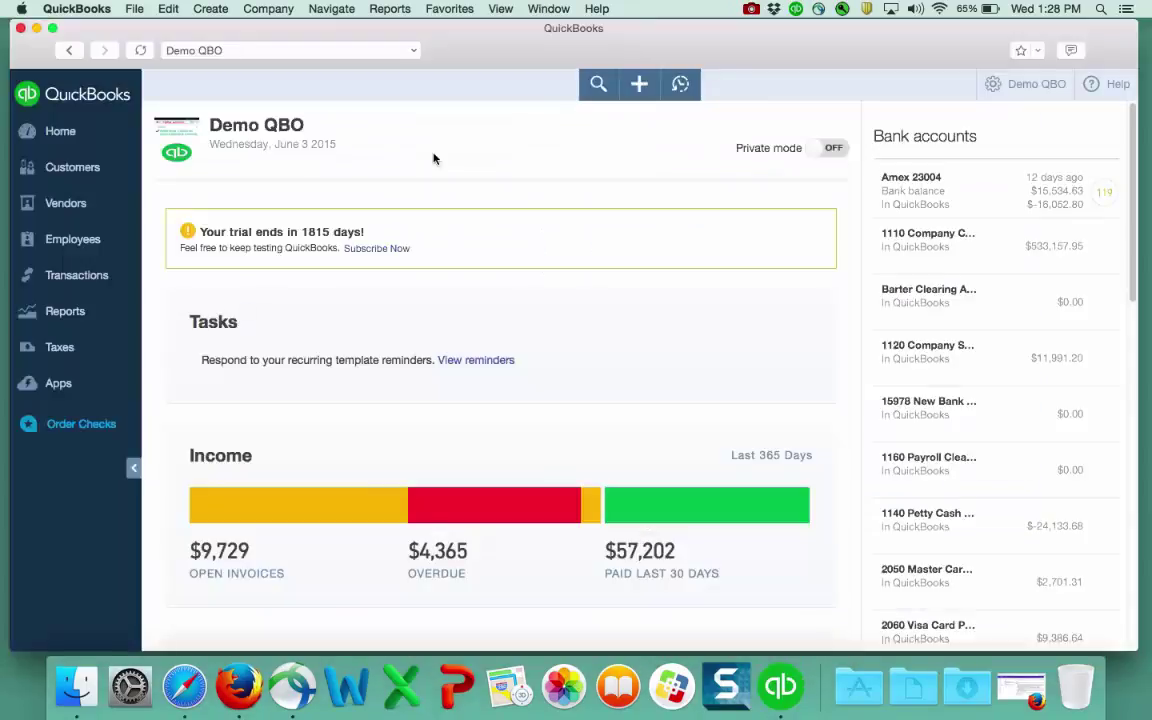